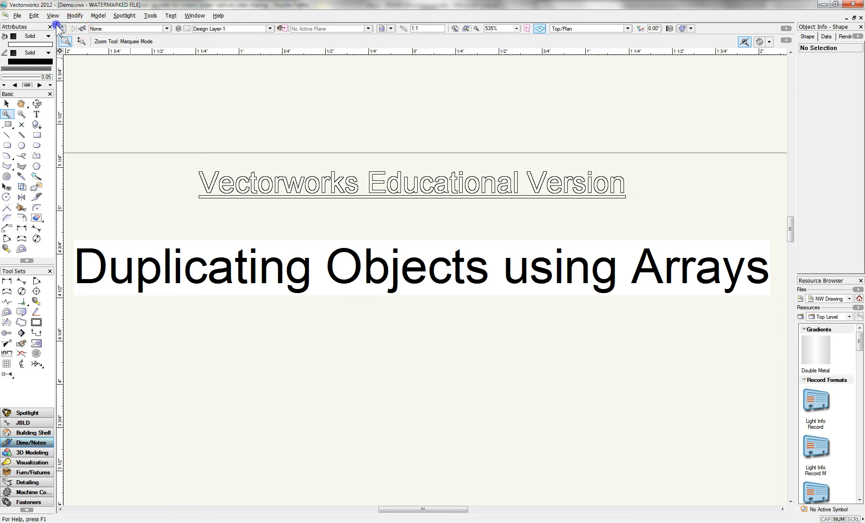
- Move the circle up so its centre sits at about X -3.265", Y 0.828"
click(62, 28)
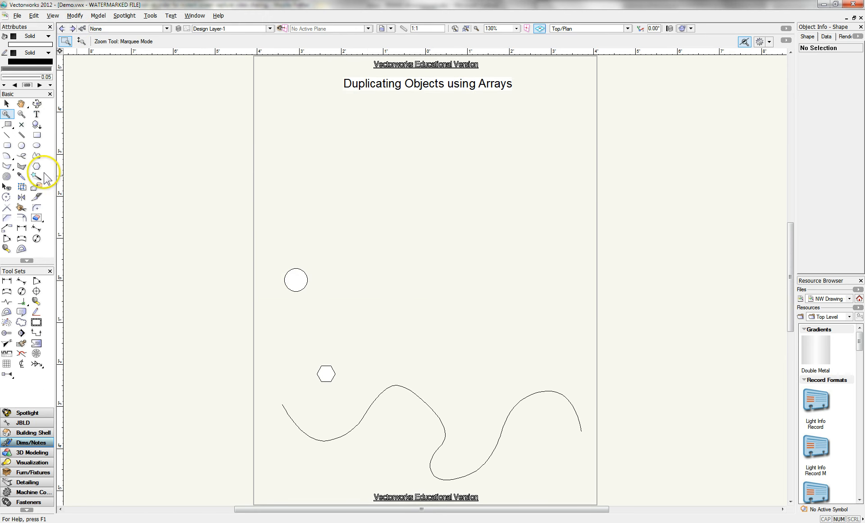
click(6, 103)
drag(286, 286, 276, 246)
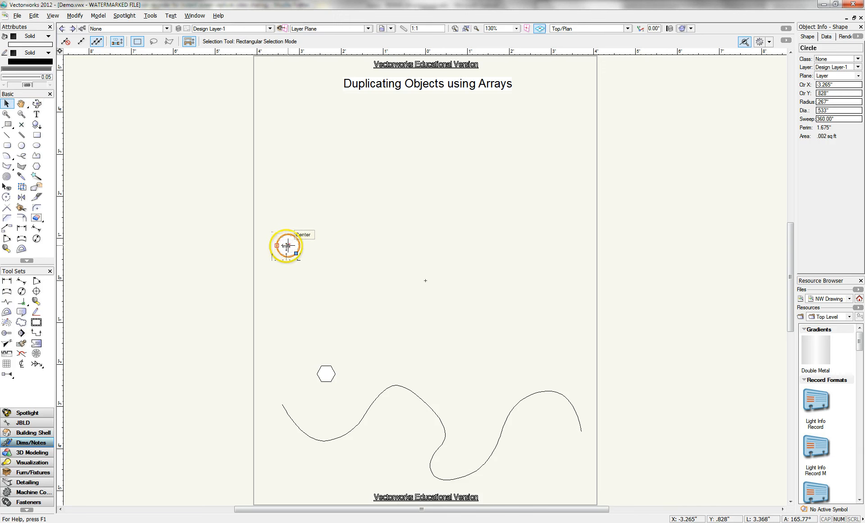
click(287, 246)
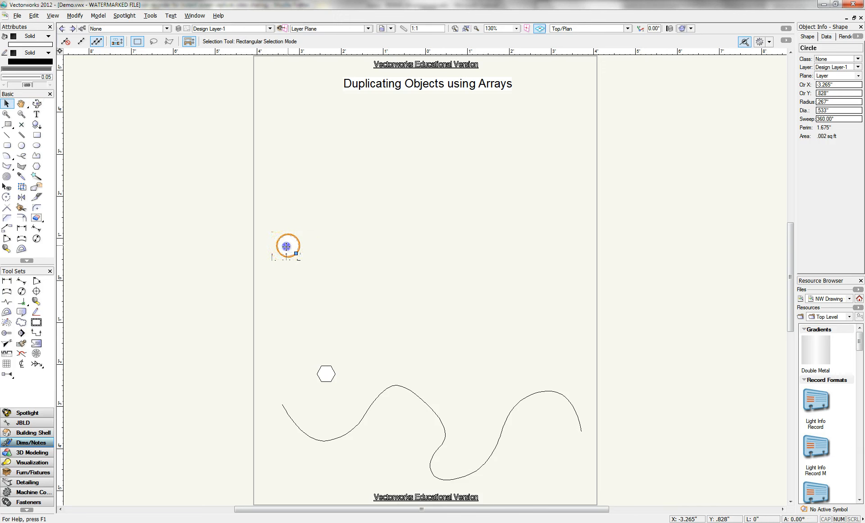
- Copy the circle by hand into a horizontal row across the page and remove the copies
drag(287, 245, 460, 246)
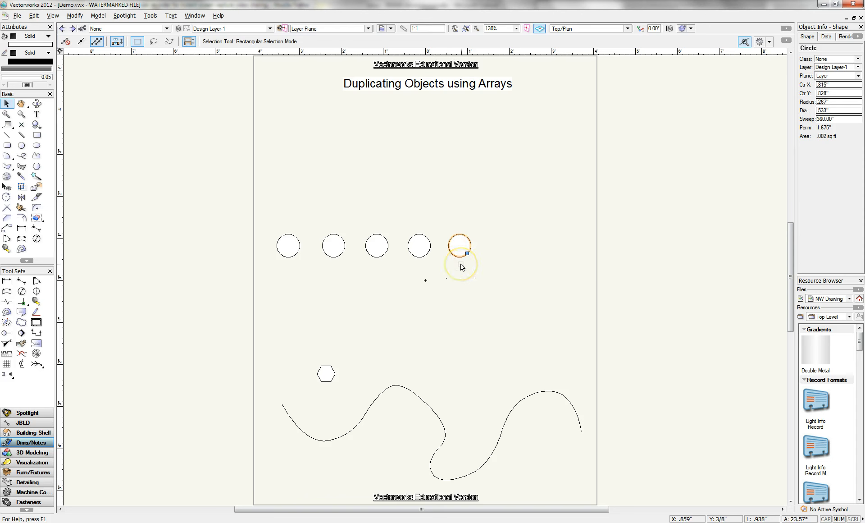
drag(460, 258, 502, 272)
key(Delete)
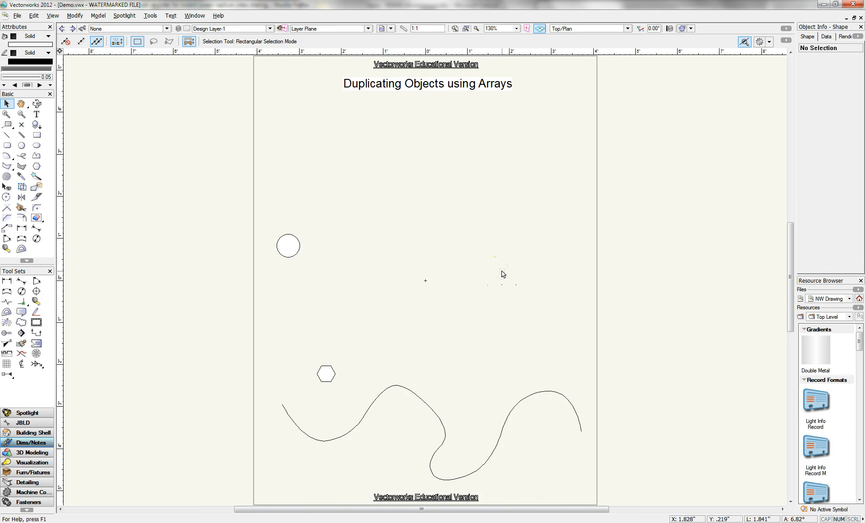
- Open Duplicate Array for the circle and set the array shape to Linear Array
click(295, 246)
click(157, 164)
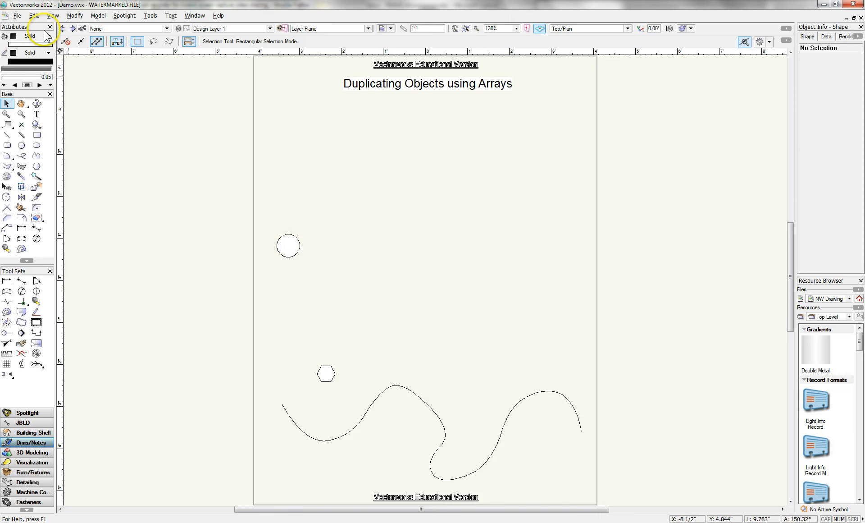
click(34, 16)
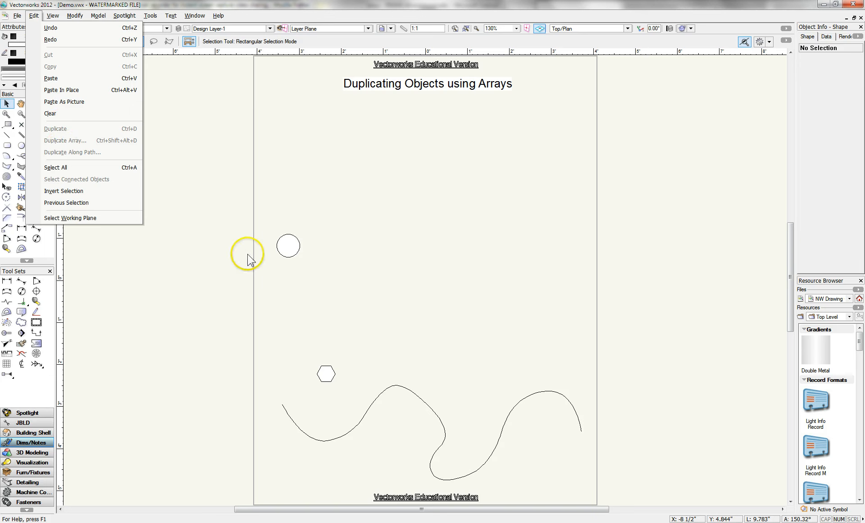
click(291, 254)
click(293, 255)
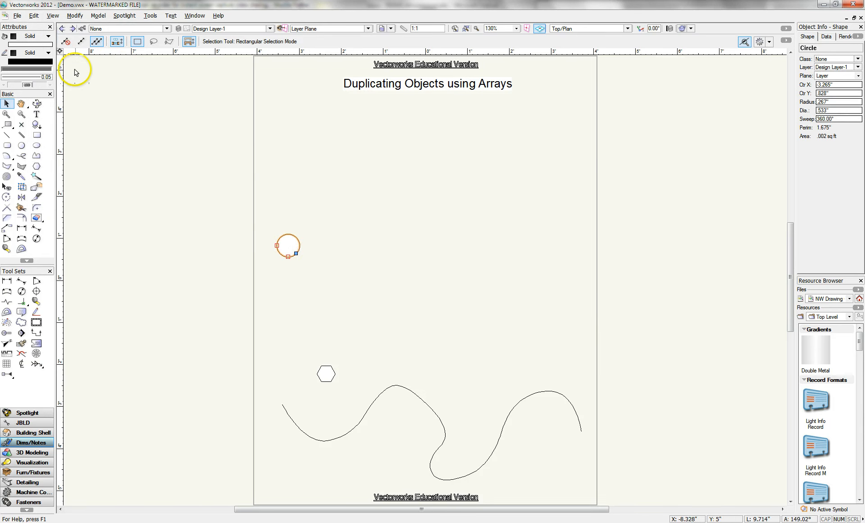
click(34, 15)
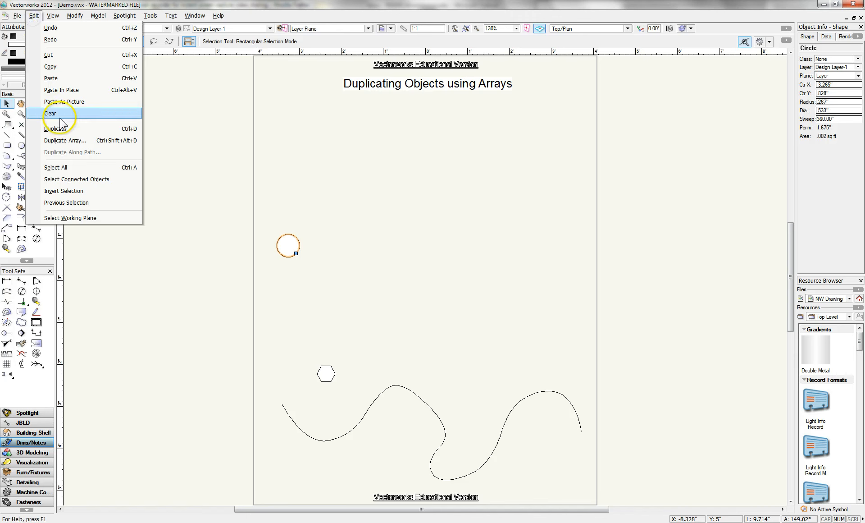
click(65, 140)
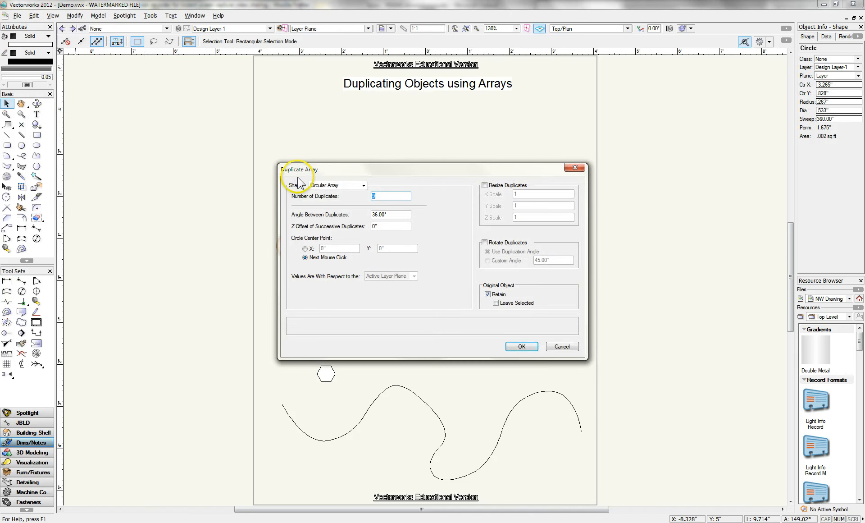
click(327, 185)
click(325, 194)
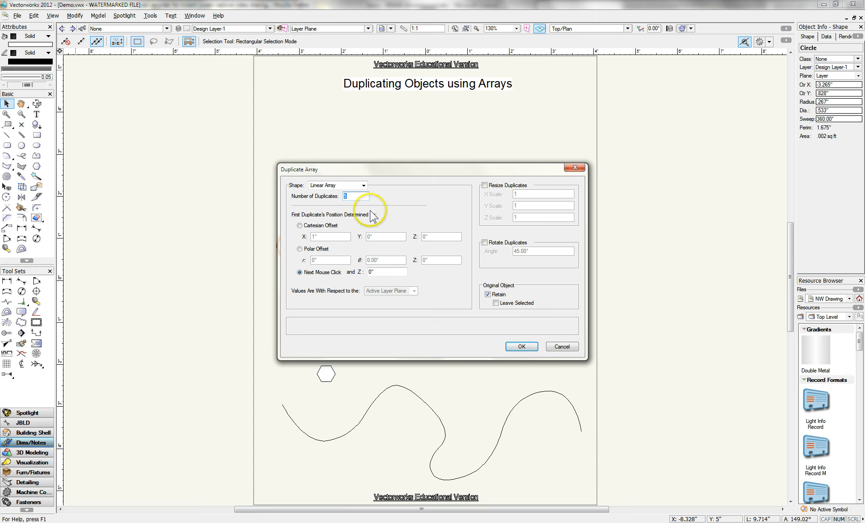
- Create the linear array of 5 duplicates with a Cartesian offset of X 1", Y 0", Z 0", and undo it
drag(348, 174, 514, 103)
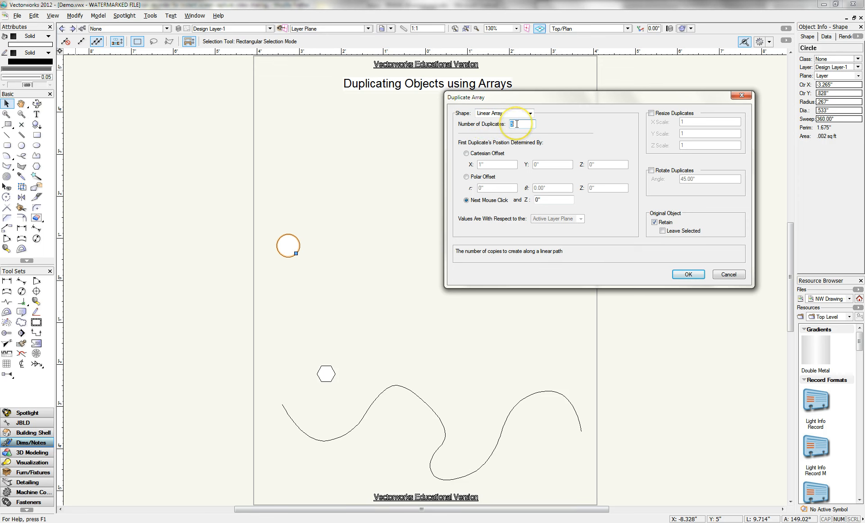
click(466, 153)
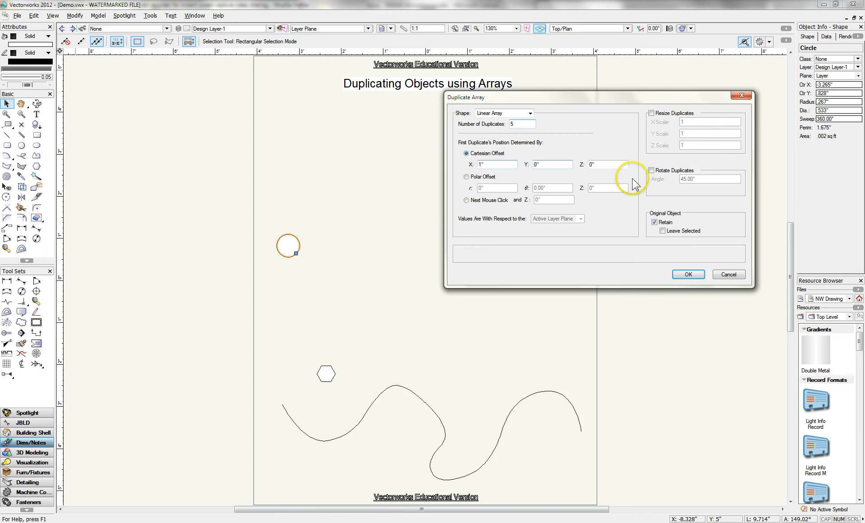
click(702, 239)
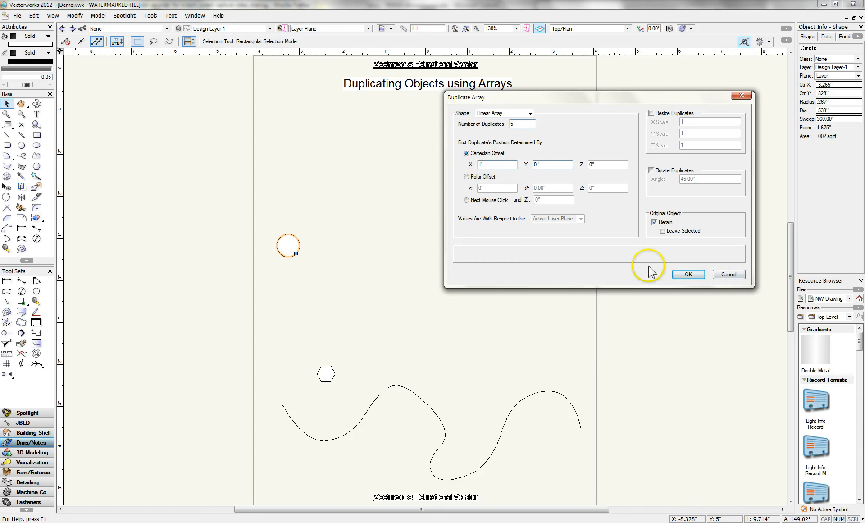
click(688, 275)
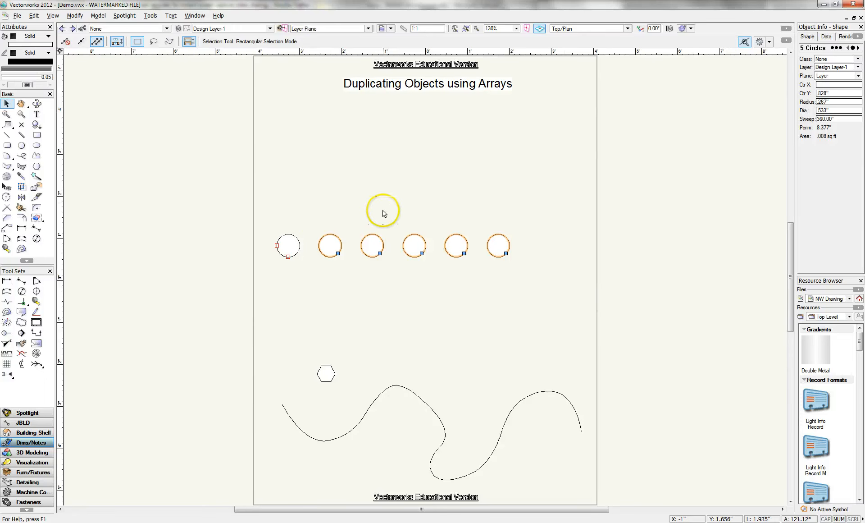
key(ctrl+z)
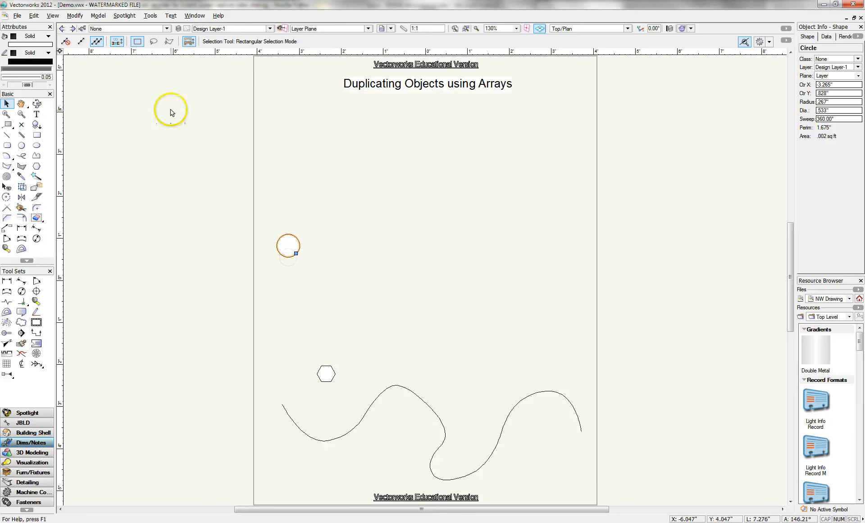
- Create a rectangular array of the circle with 7 columns, 3 rows, 1 stack and 1" between columns and rows, and undo it
click(33, 15)
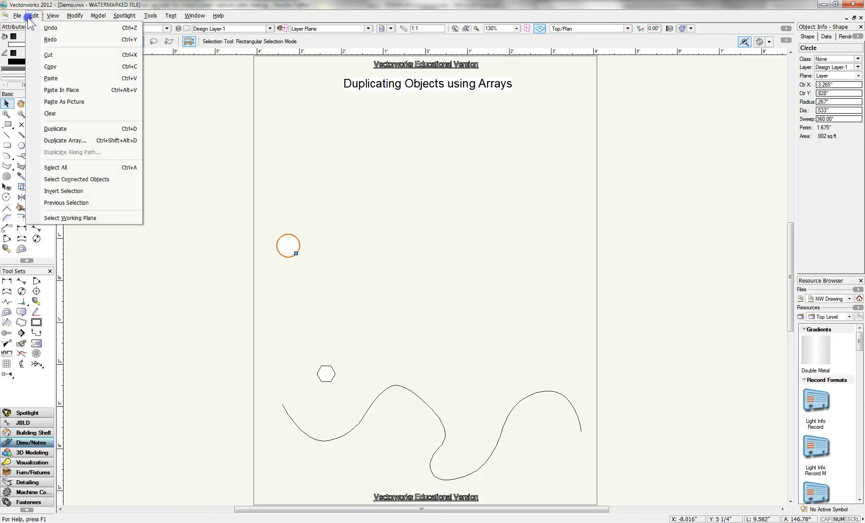
click(60, 141)
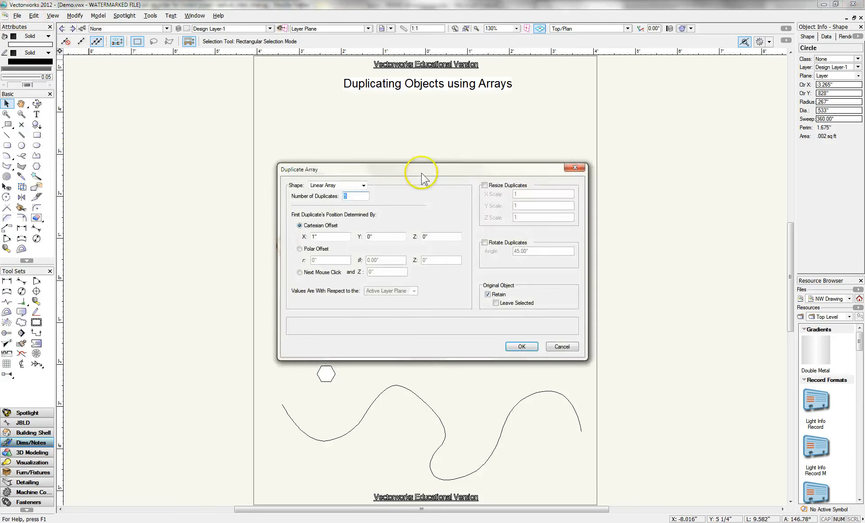
click(347, 185)
click(334, 201)
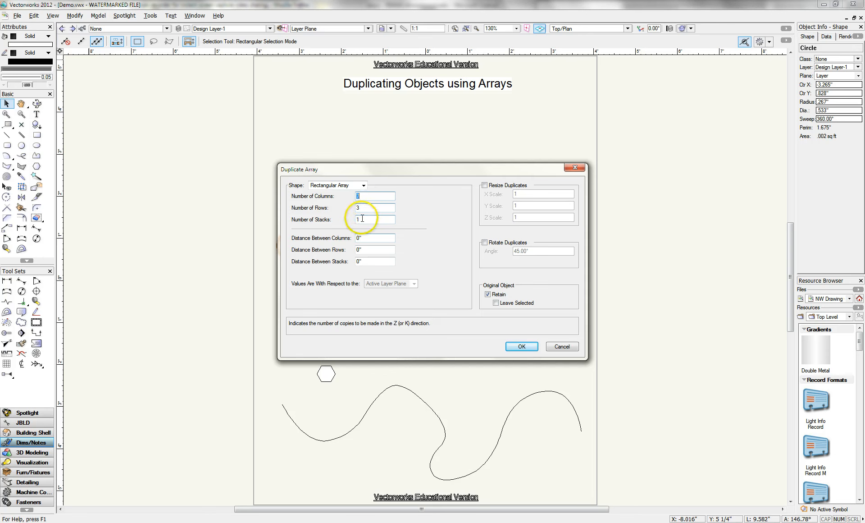
click(345, 242)
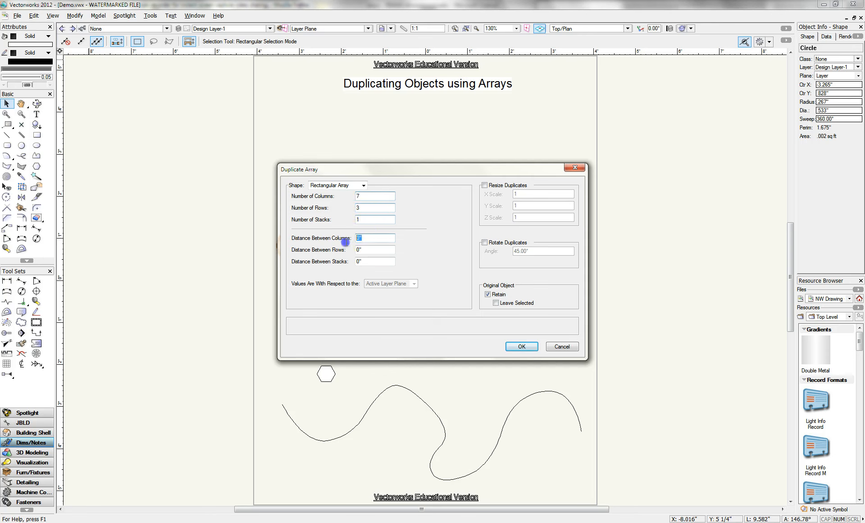
text(1)
click(358, 249)
text(1")
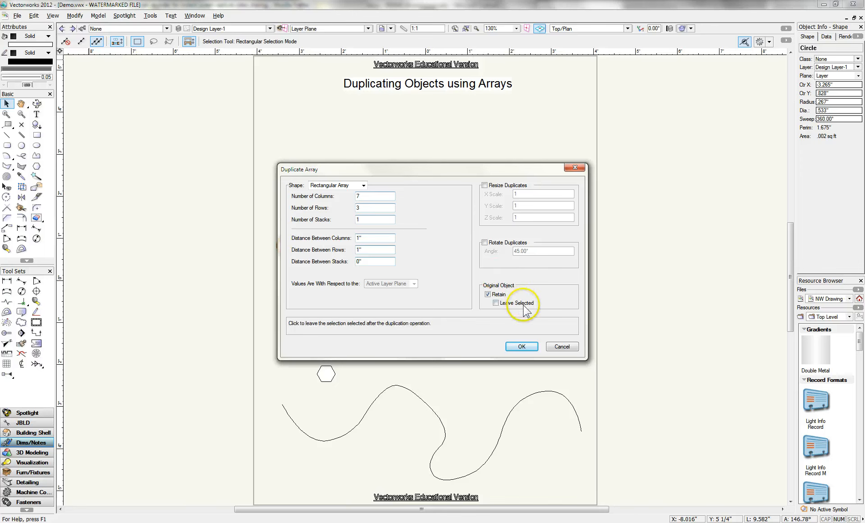
click(523, 346)
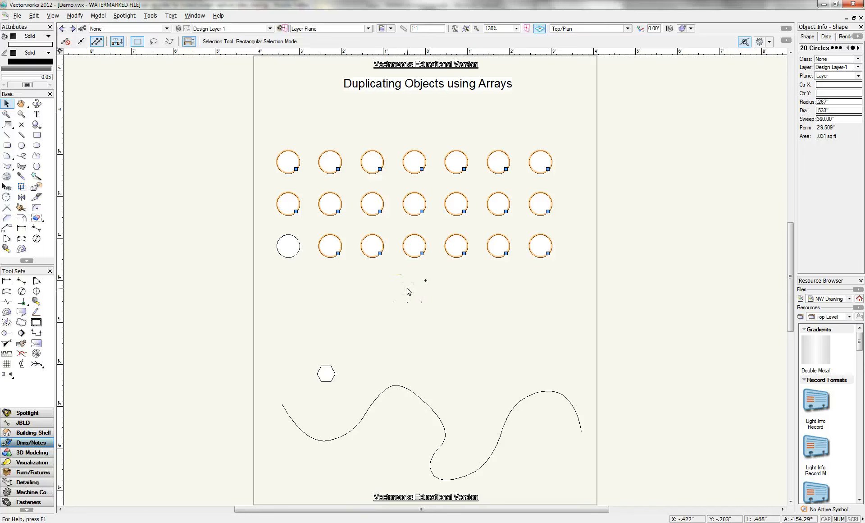
key(Delete)
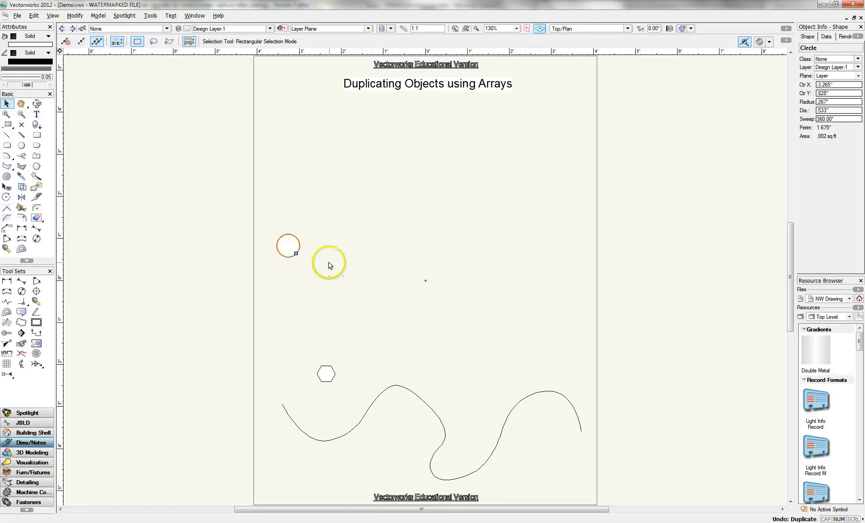
- Draw a smaller circle of about 0.21" radius level with the existing circle, centred at about X -0.77", Y 0.84"
click(298, 246)
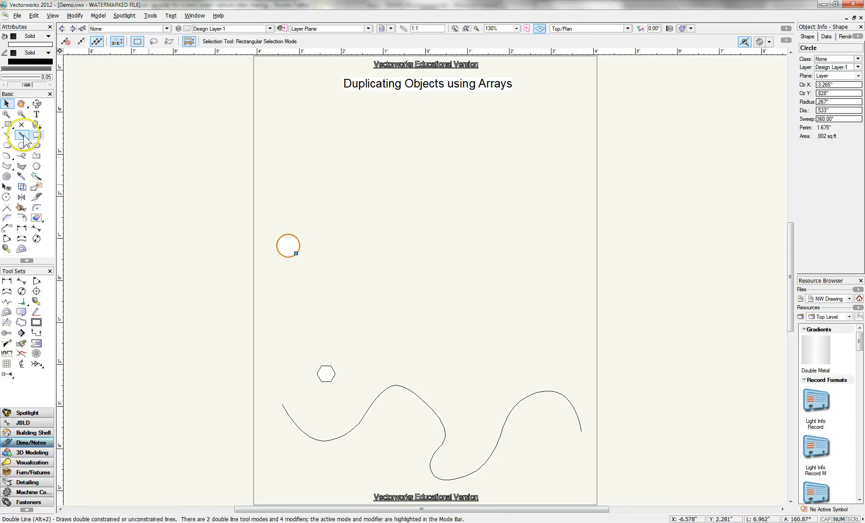
click(21, 146)
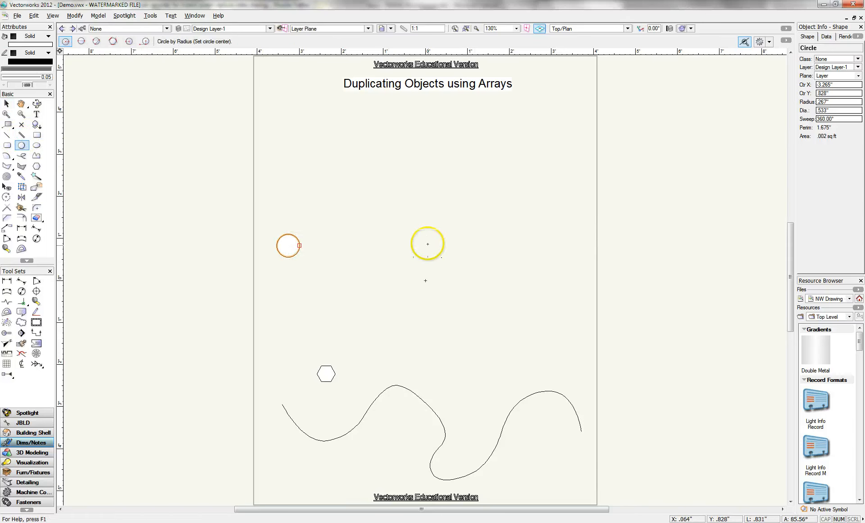
click(392, 246)
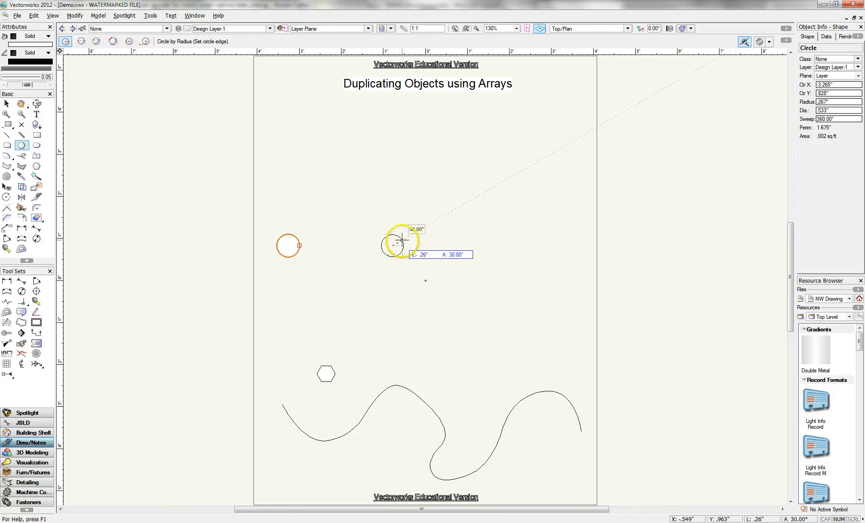
click(396, 243)
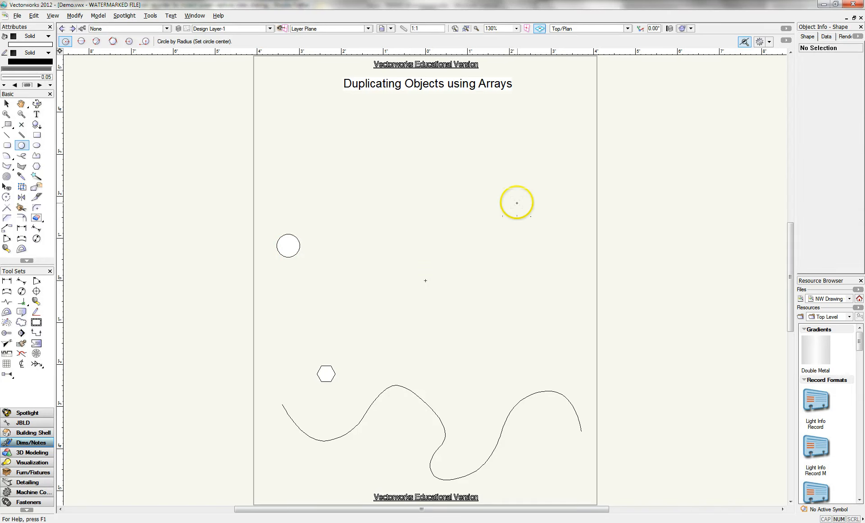
click(393, 245)
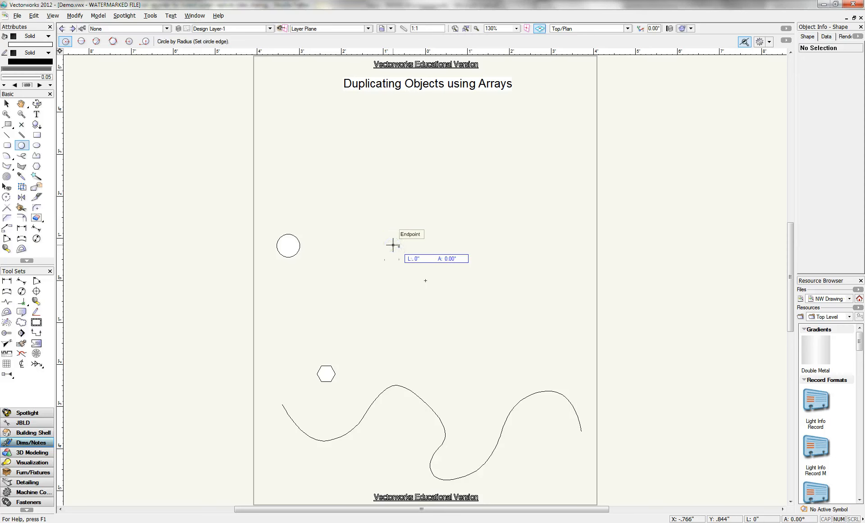
click(401, 246)
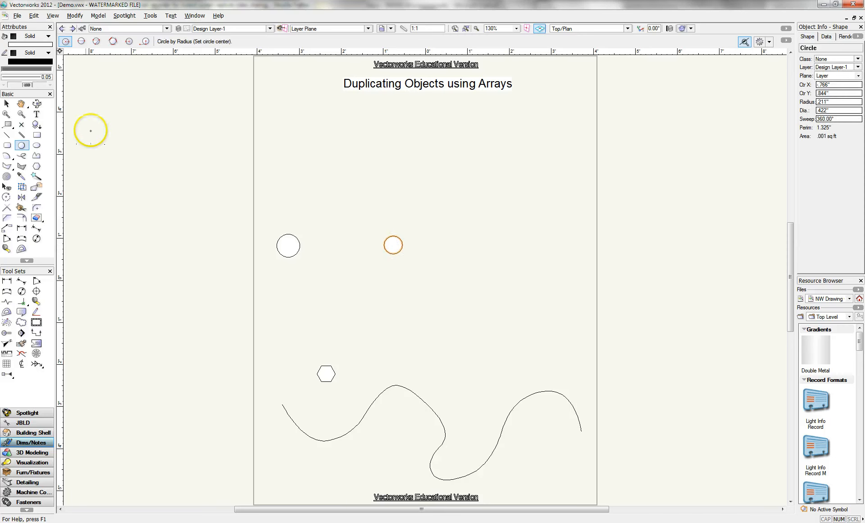
click(6, 103)
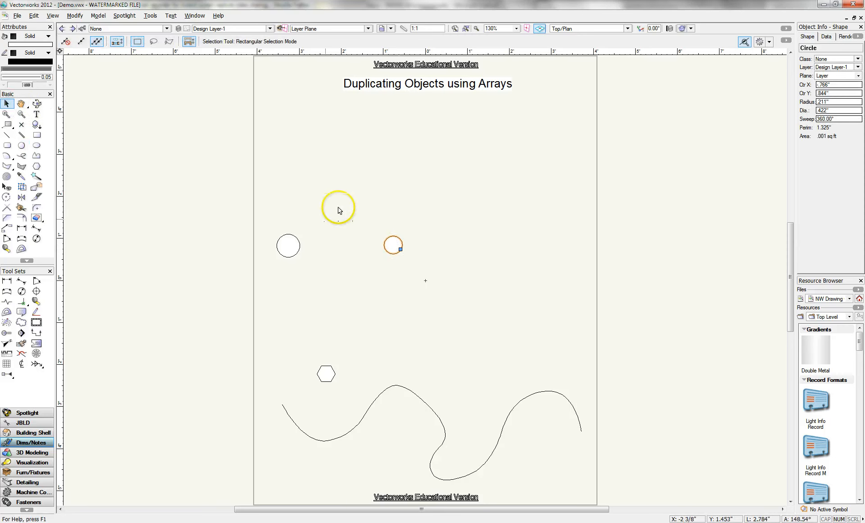
- Create a circular array of 9 duplicates of the larger circle at 36° spacing around the smaller circle's centre, and undo it
click(293, 245)
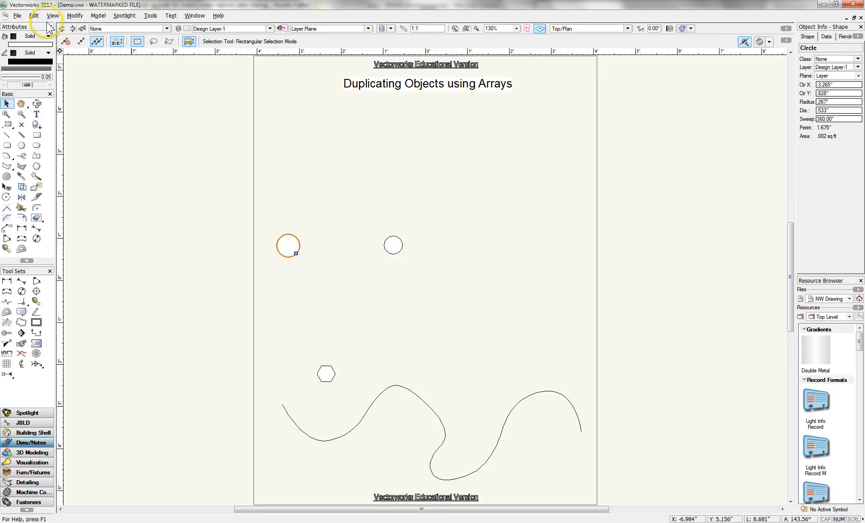
click(34, 16)
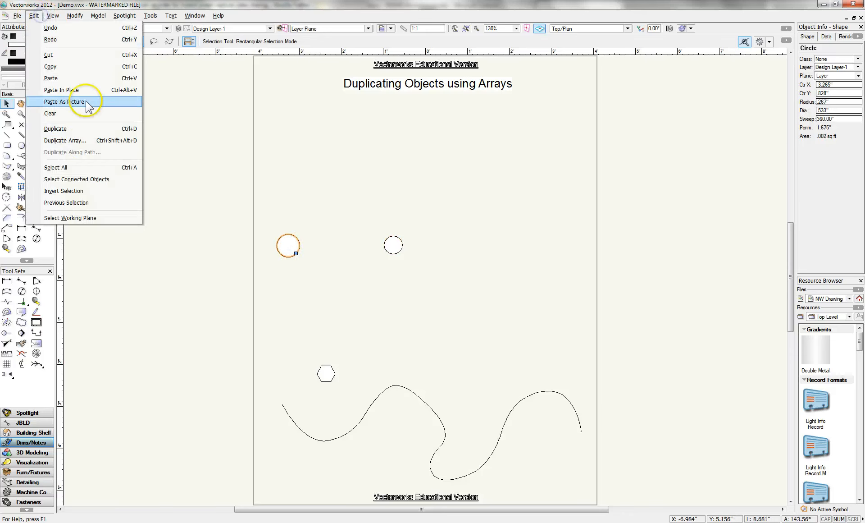
click(85, 140)
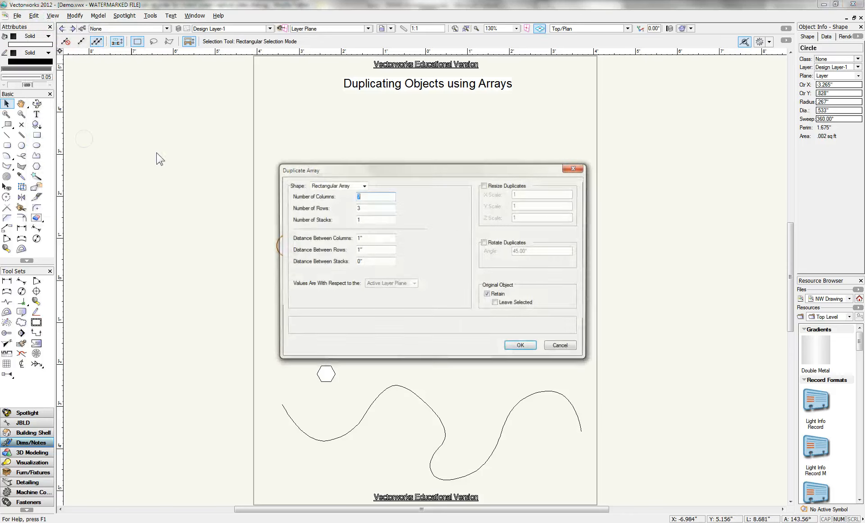
click(337, 185)
click(334, 209)
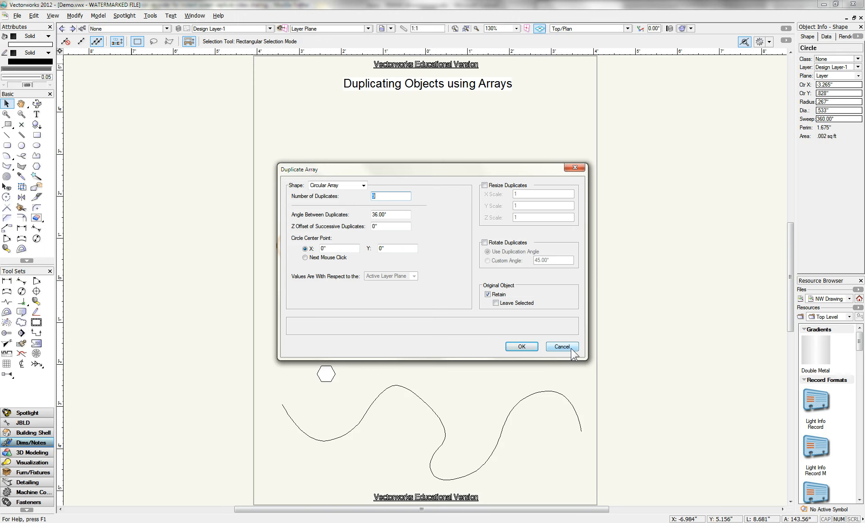
drag(444, 170, 702, 119)
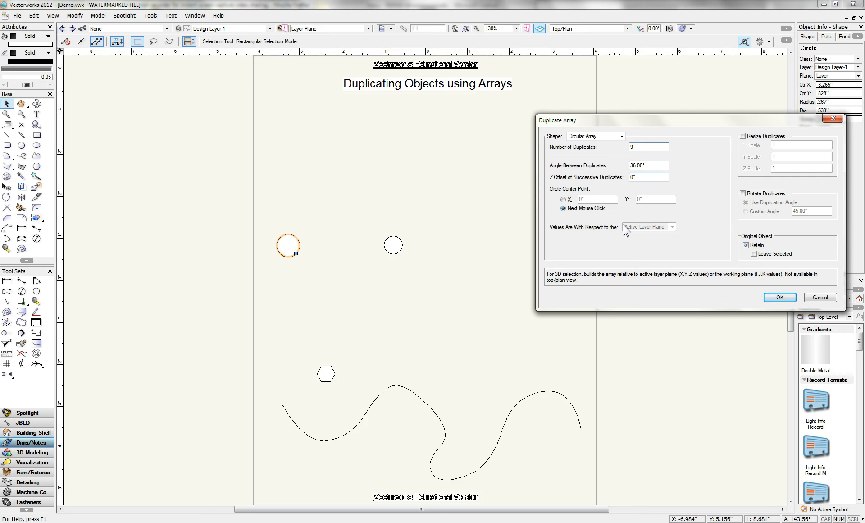
click(779, 298)
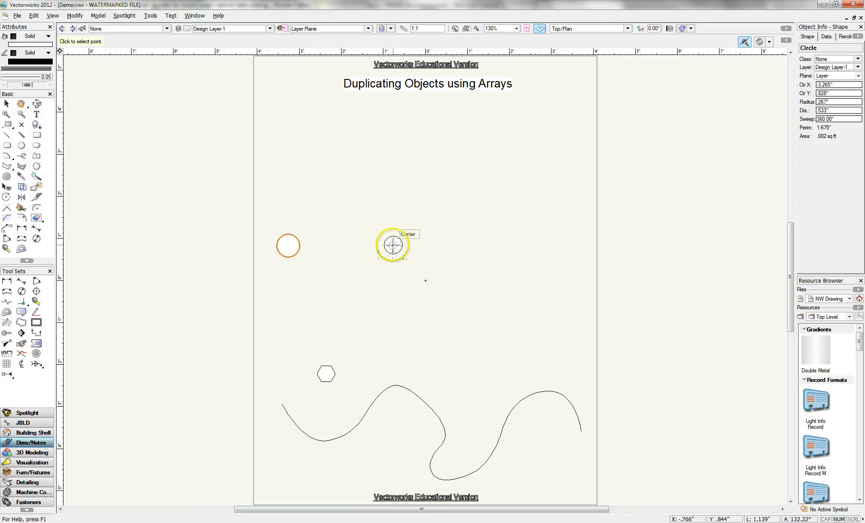
click(393, 245)
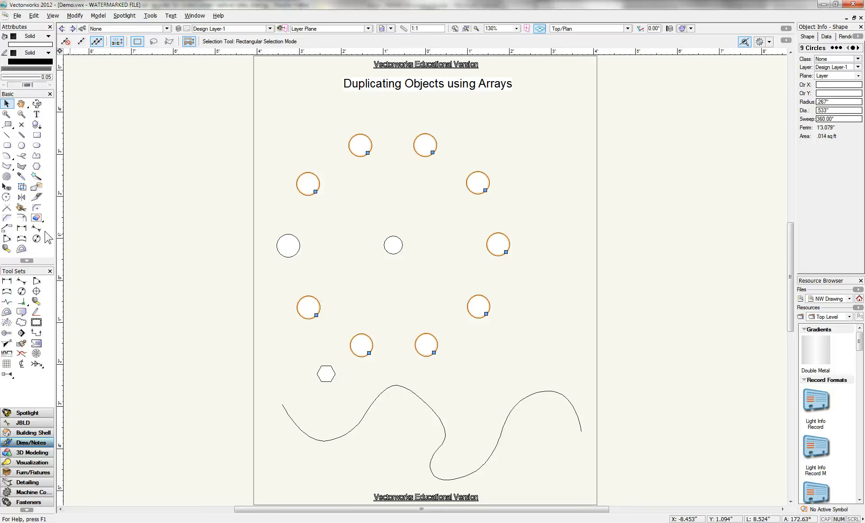
key(ctrl+z)
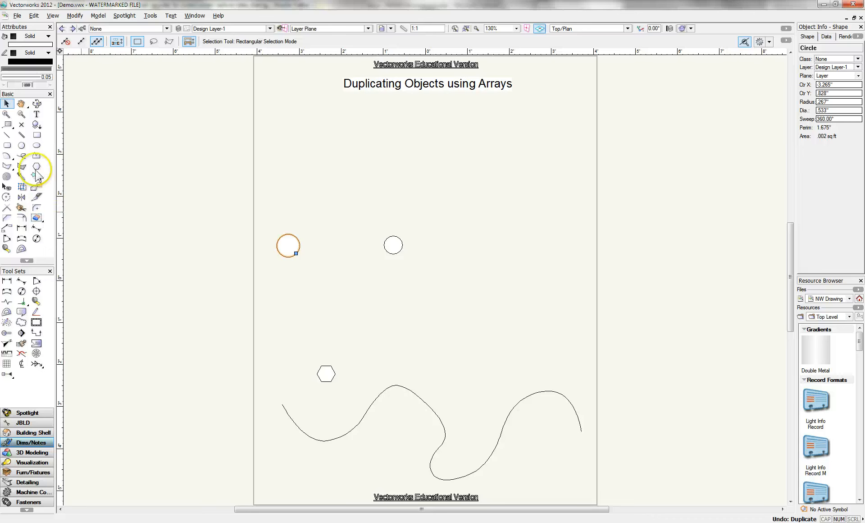
- Delete both circles and move the hexagon and the curve together up to the middle of the page
drag(222, 196, 441, 281)
key(Delete)
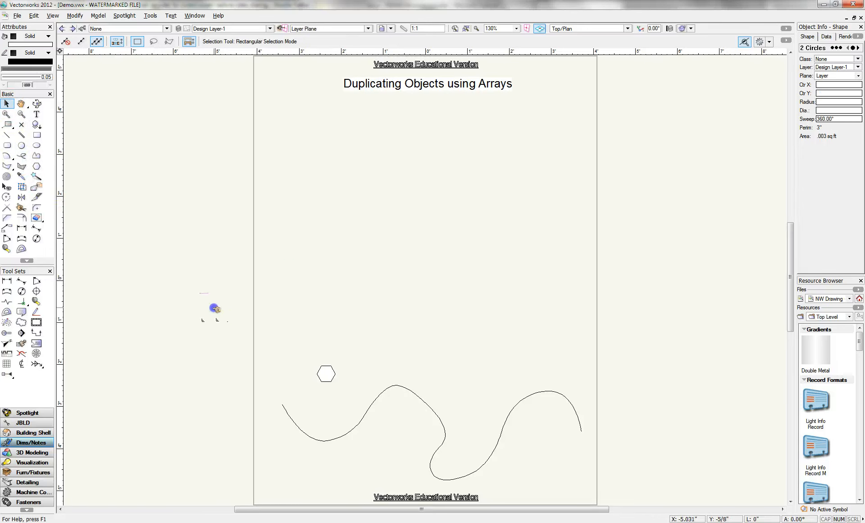
drag(215, 309, 621, 476)
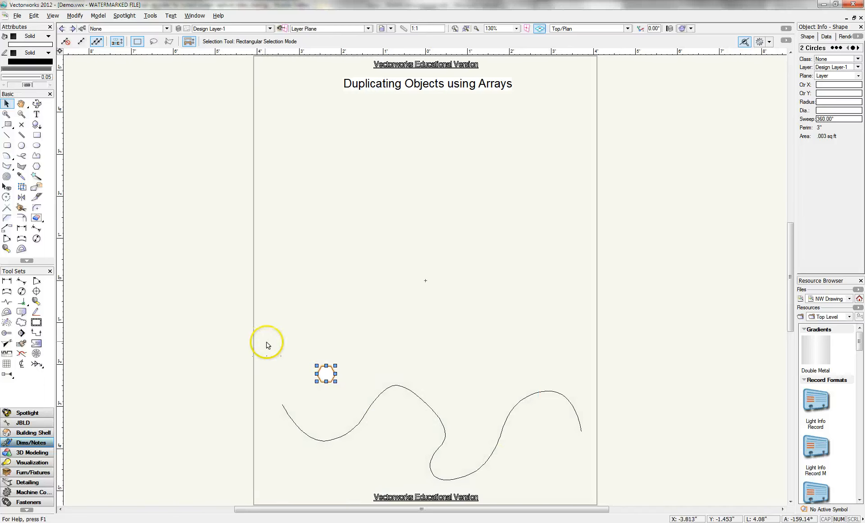
drag(267, 345, 635, 500)
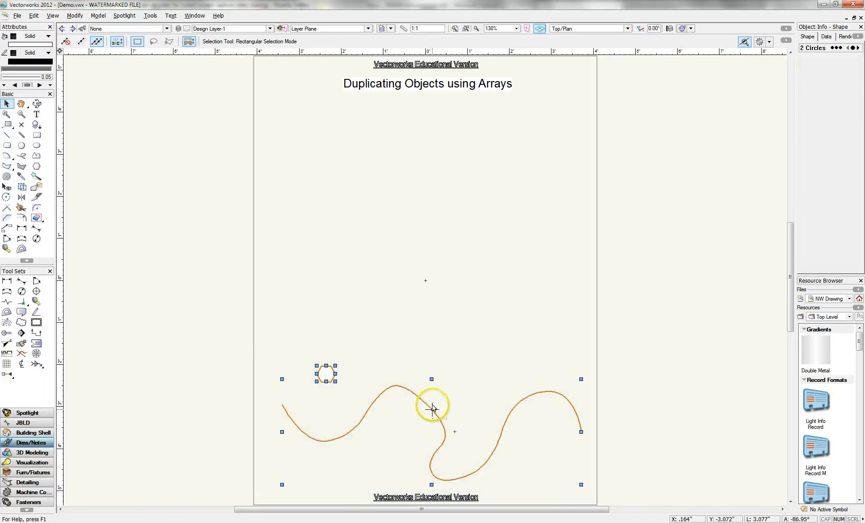
click(447, 269)
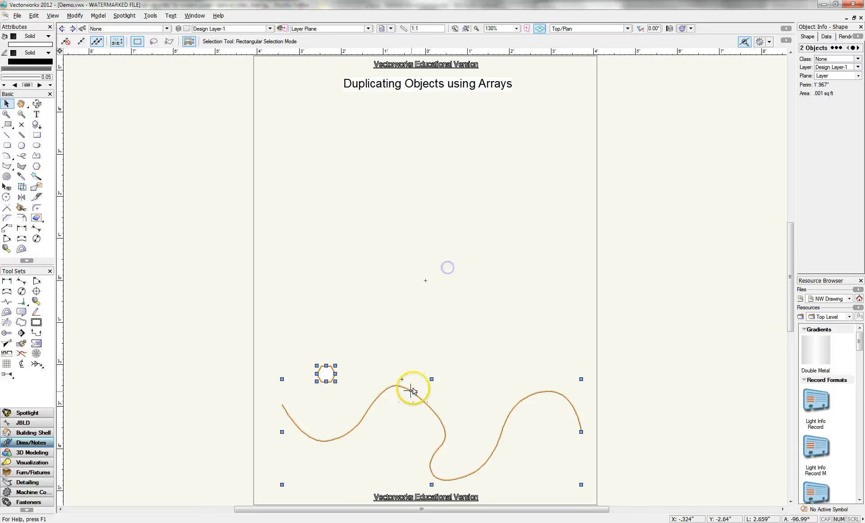
drag(412, 390, 401, 230)
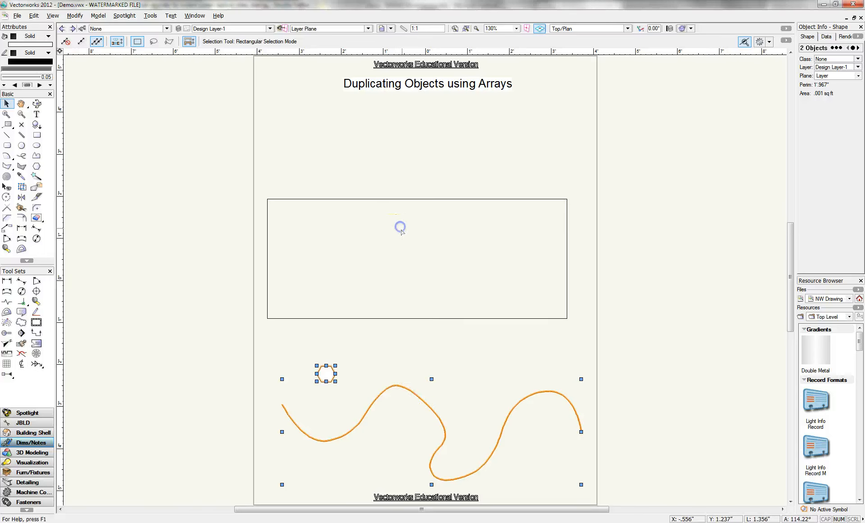
- Start Duplicate Along Path for the hexagon and curve, choosing the curve as the path and 9 as the number of duplicates
click(278, 188)
drag(225, 167, 638, 360)
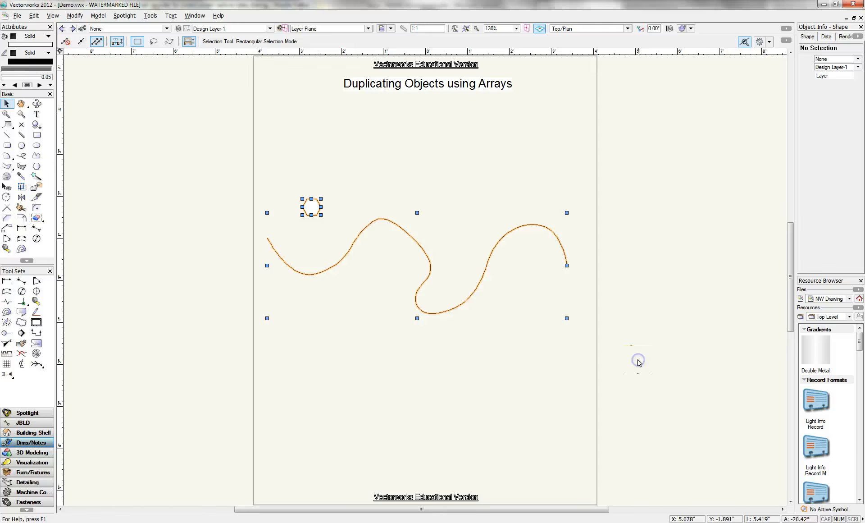
click(35, 16)
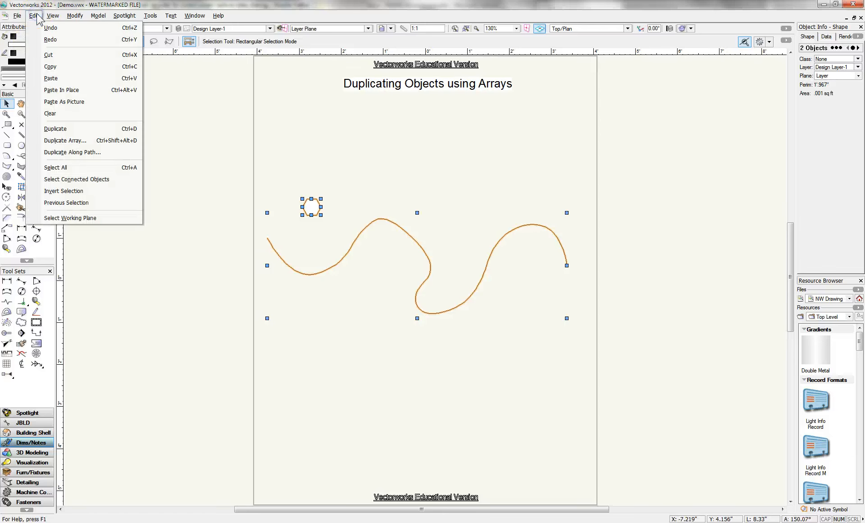
click(66, 152)
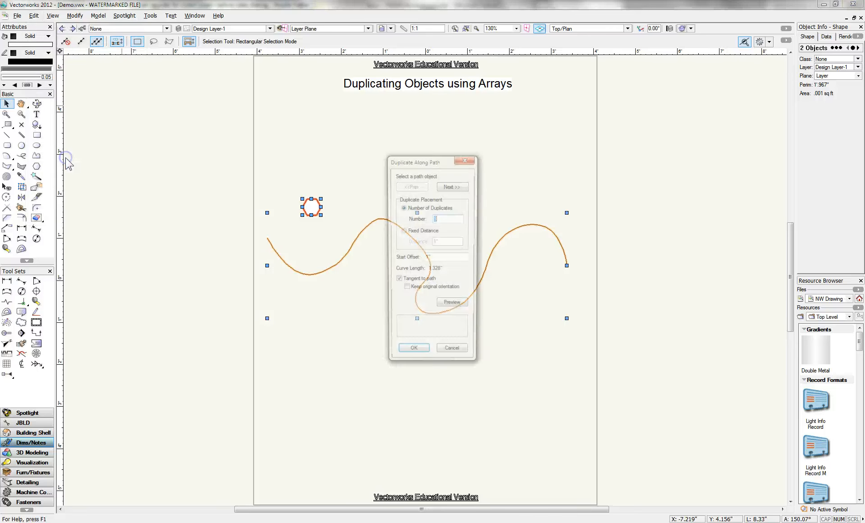
drag(409, 157, 154, 104)
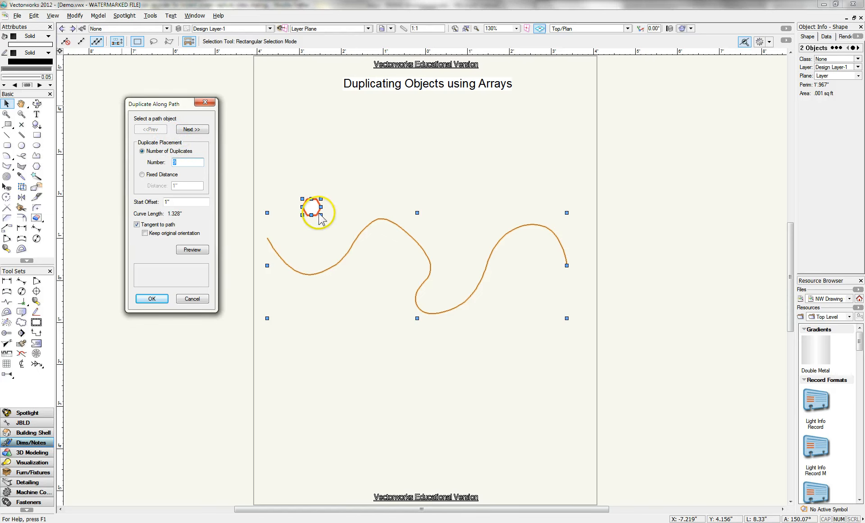
click(194, 131)
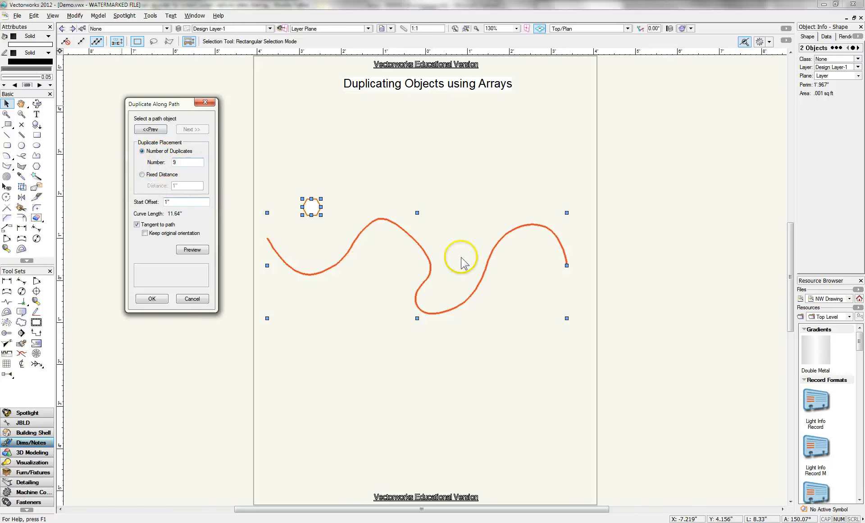
- Set the start offset to 0", create the hexagon duplicates tangent to the curve, and clear the selection
double_click(170, 202)
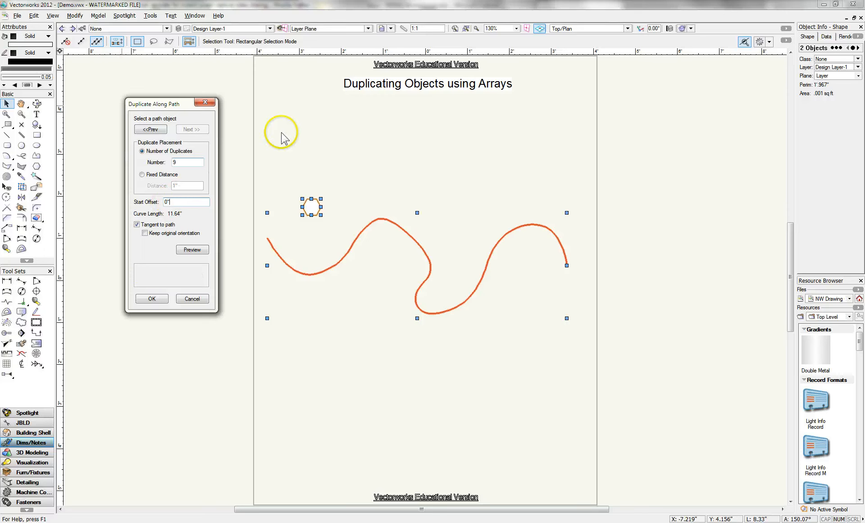
click(153, 300)
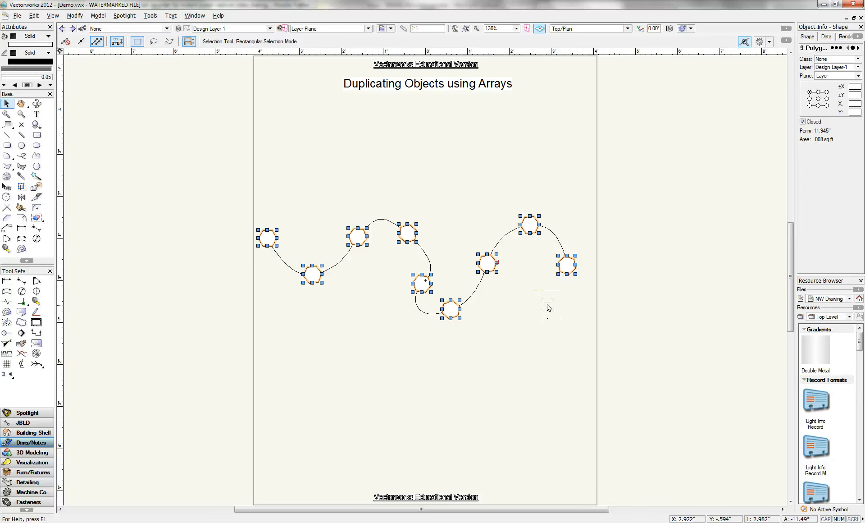
click(511, 275)
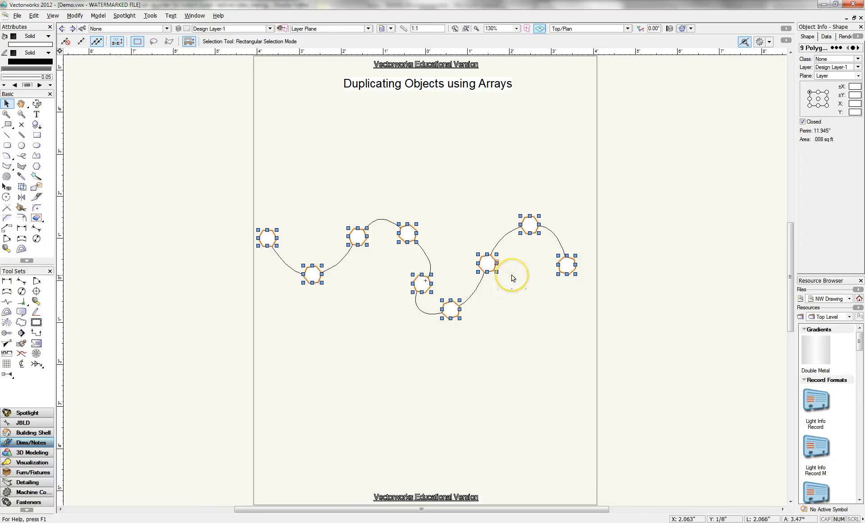
click(512, 277)
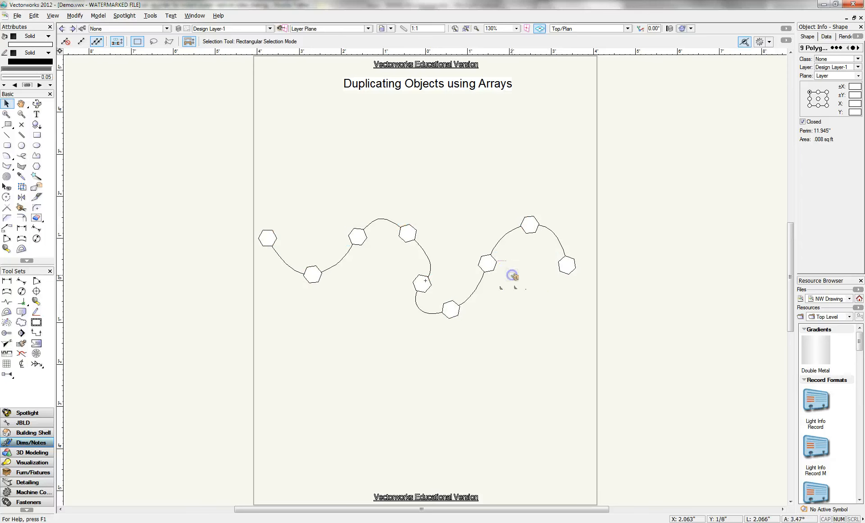
click(443, 201)
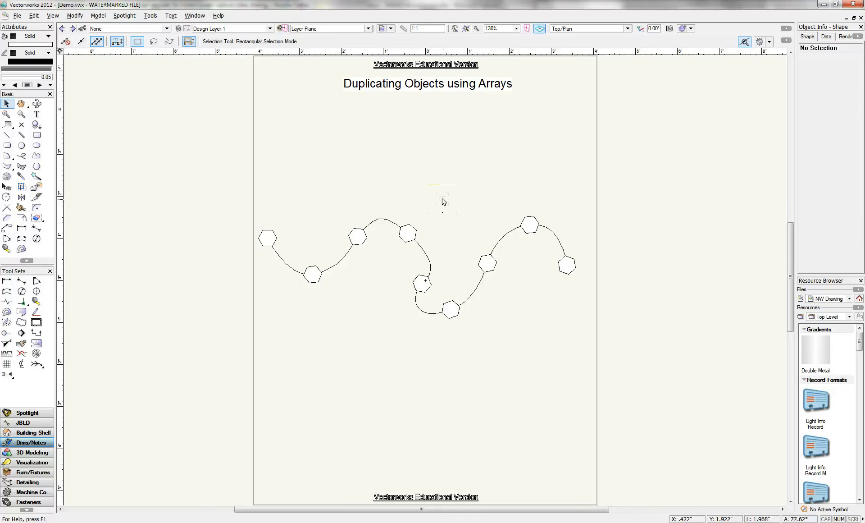